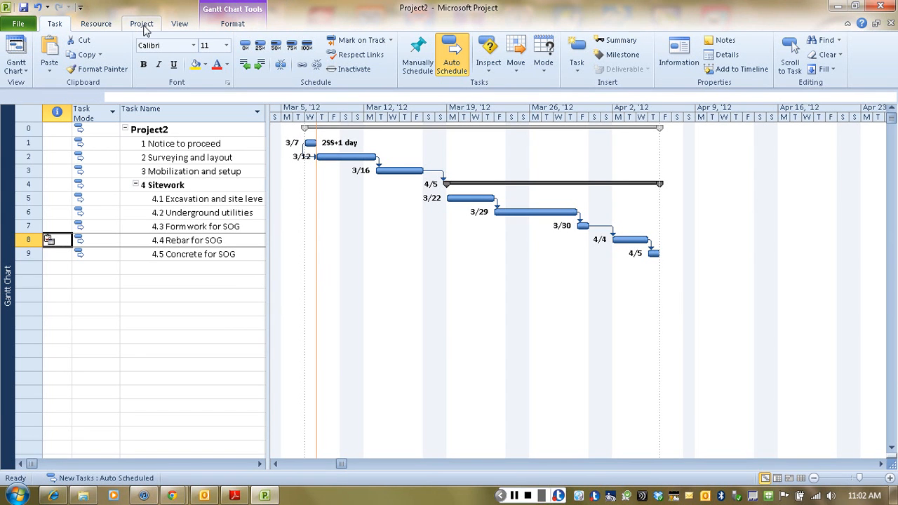
# - Open the Standard calendar's working time settings and inspect the independence day exception
pyautogui.click(142, 24)
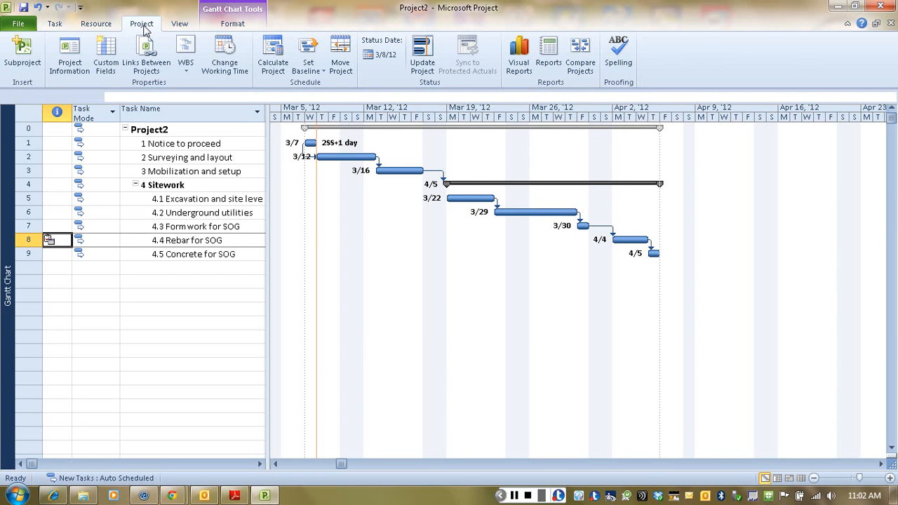
pyautogui.click(233, 71)
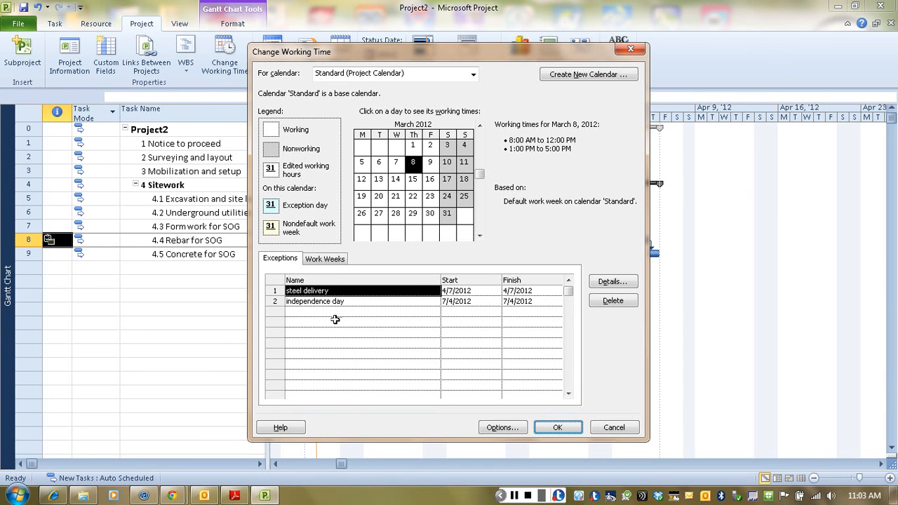
pyautogui.click(298, 302)
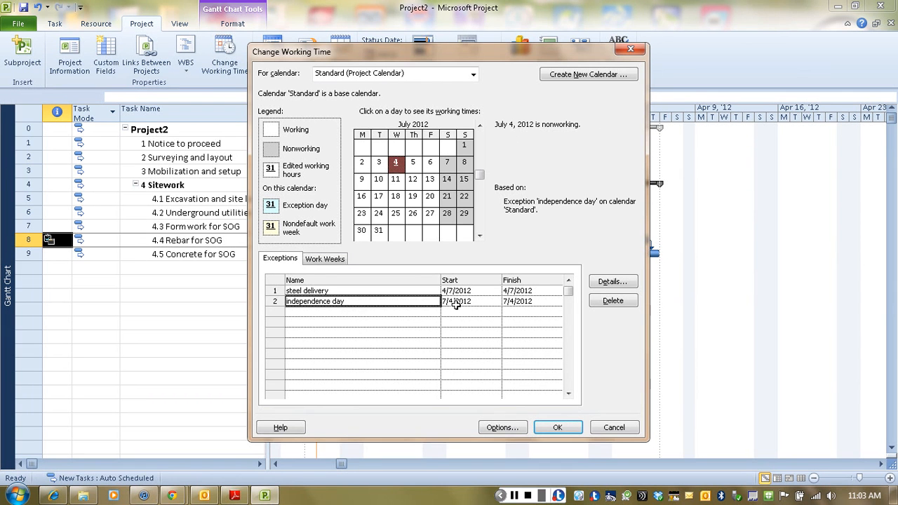
# - Add a calendar exception named "non-work" on April 11, 2012 to the Standard calendar
pyautogui.click(479, 126)
pyautogui.click(479, 127)
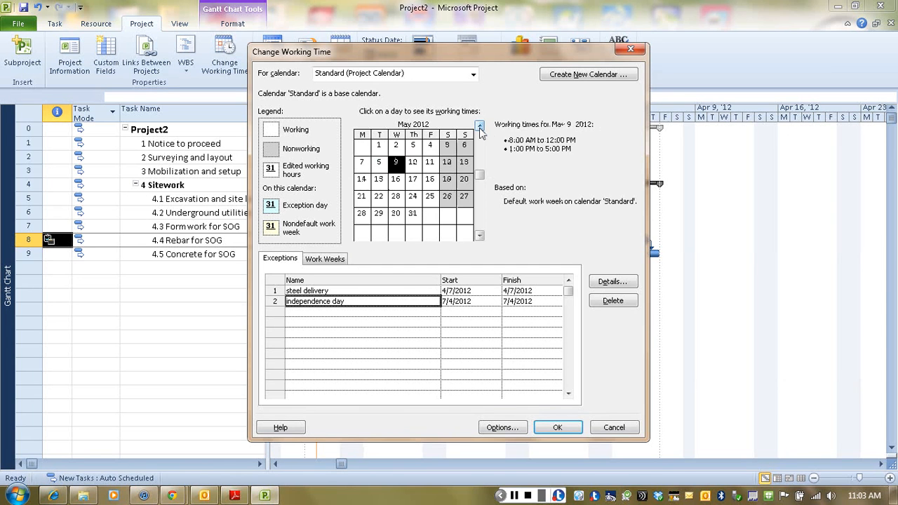
pyautogui.click(480, 126)
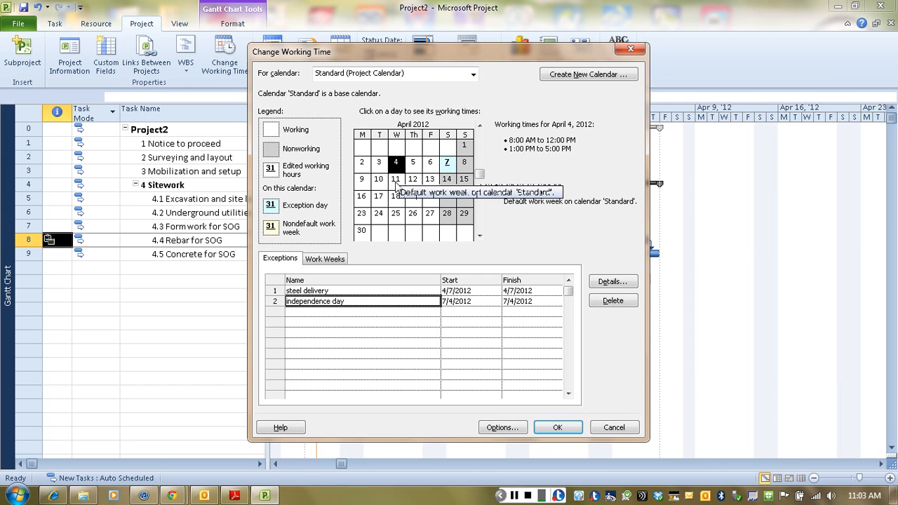
pyautogui.click(396, 181)
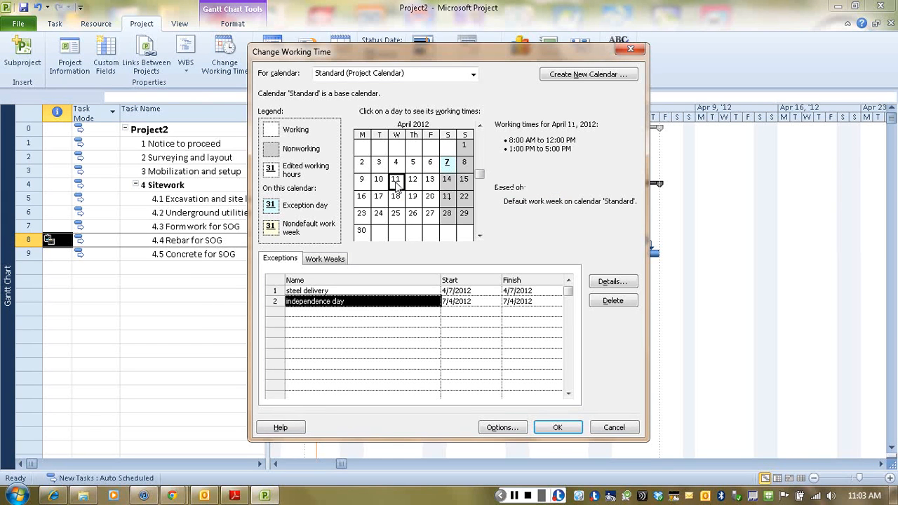
pyautogui.click(303, 313)
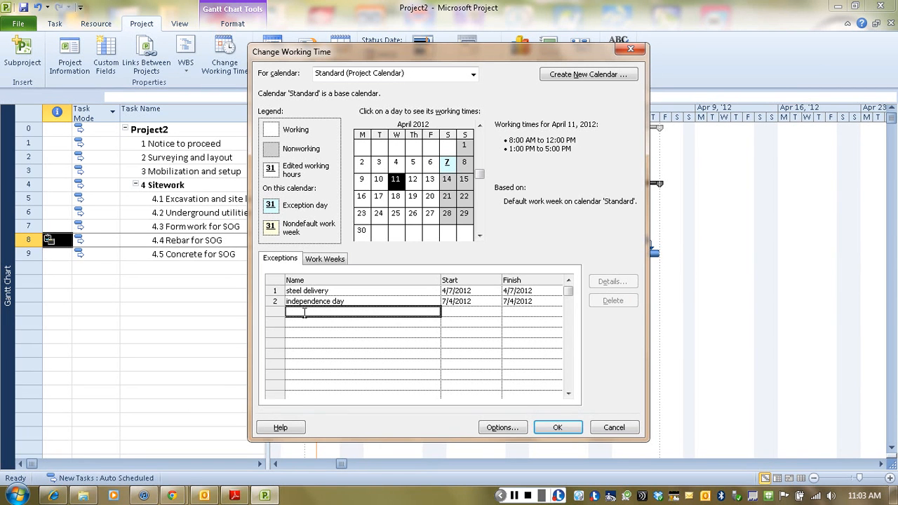
pyautogui.write('non-wo')
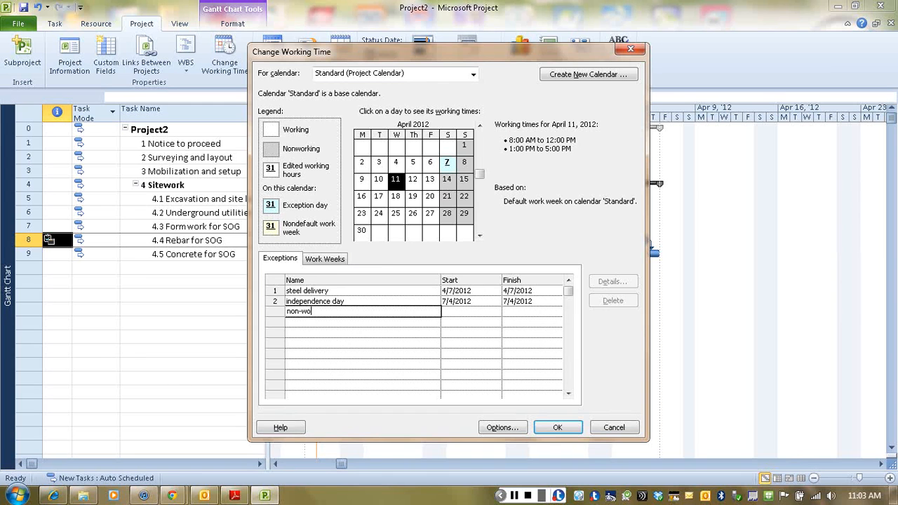
pyautogui.write('rk')
pyautogui.click(464, 313)
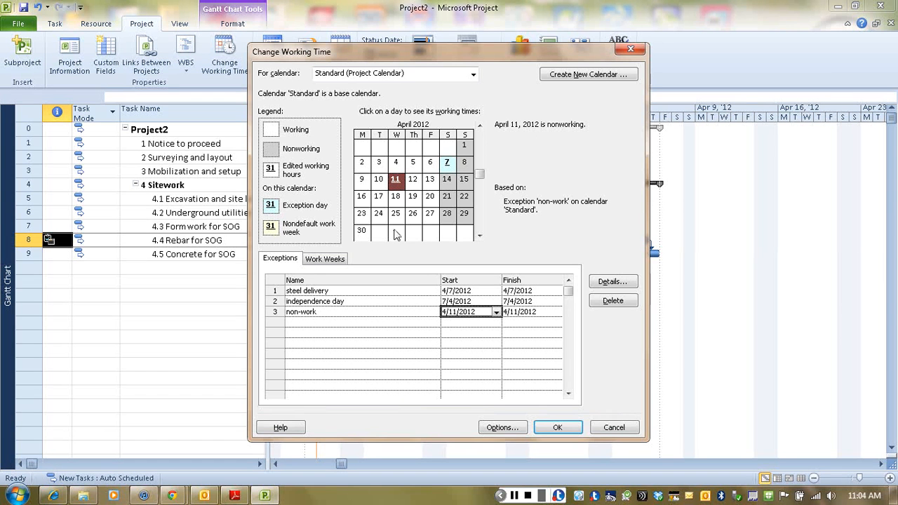
pyautogui.click(395, 219)
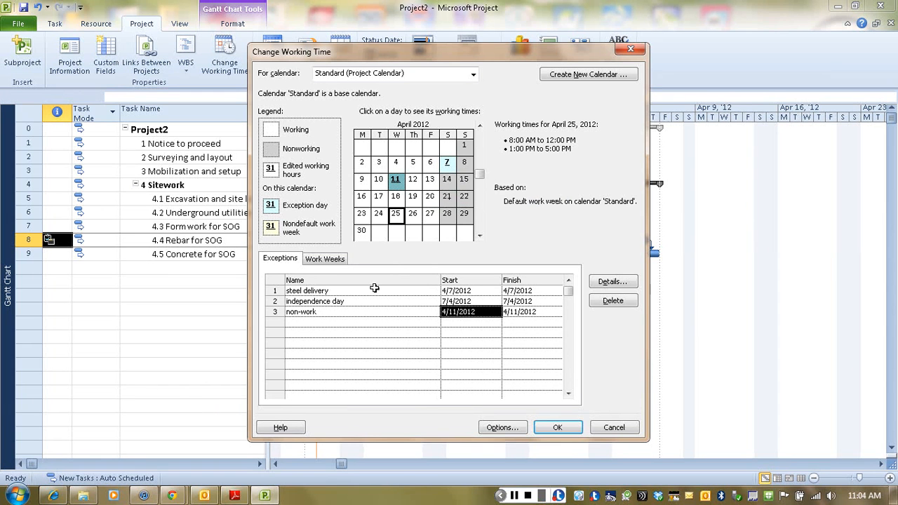
# - Add a calendar exception named "receiving equipment" on Saturday, April 21, 2012
pyautogui.click(447, 199)
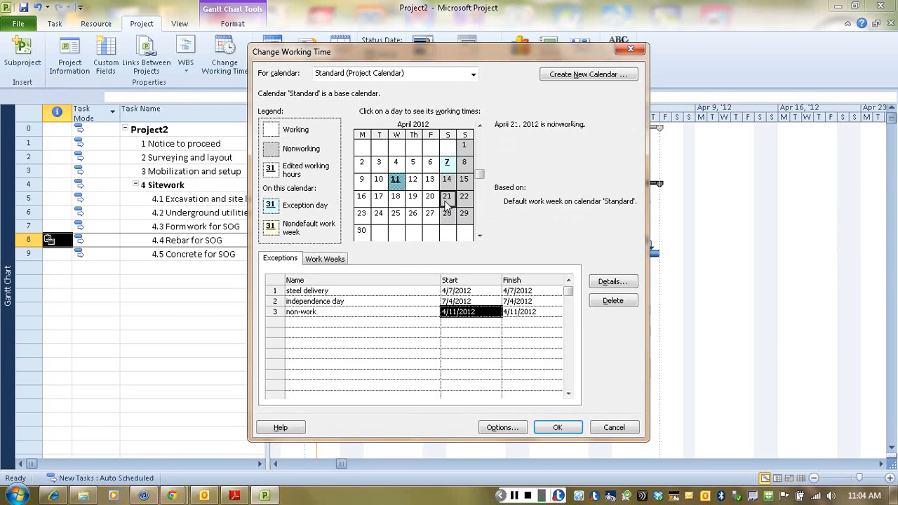
pyautogui.click(304, 322)
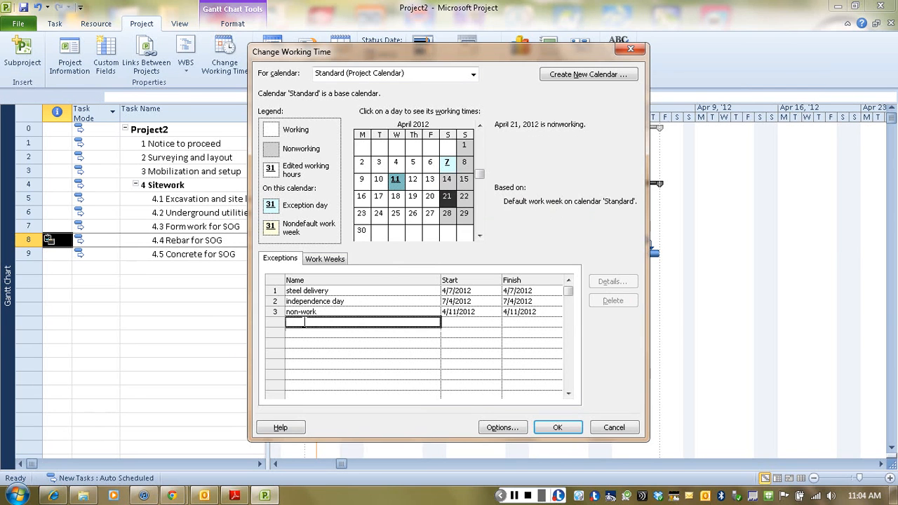
pyautogui.write('re')
pyautogui.write('cerv')
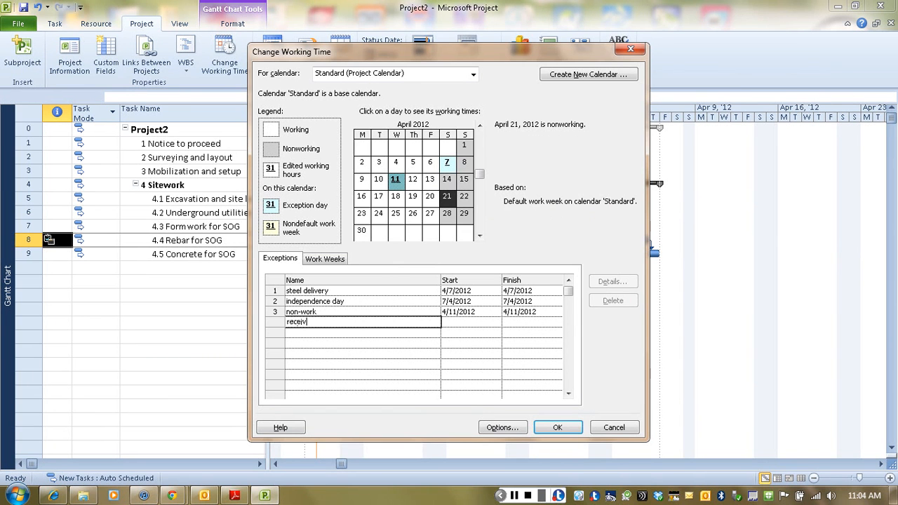
pyautogui.write('ing equipment')
pyautogui.click(456, 323)
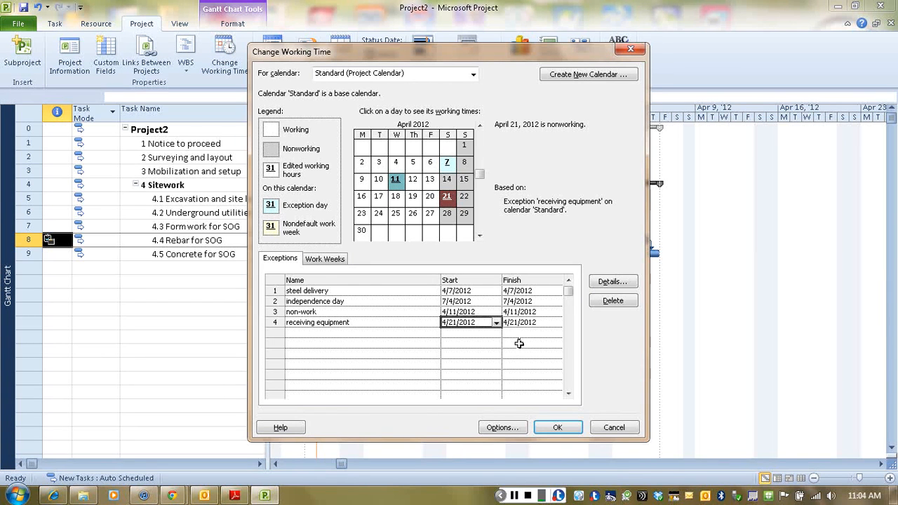
pyautogui.click(474, 364)
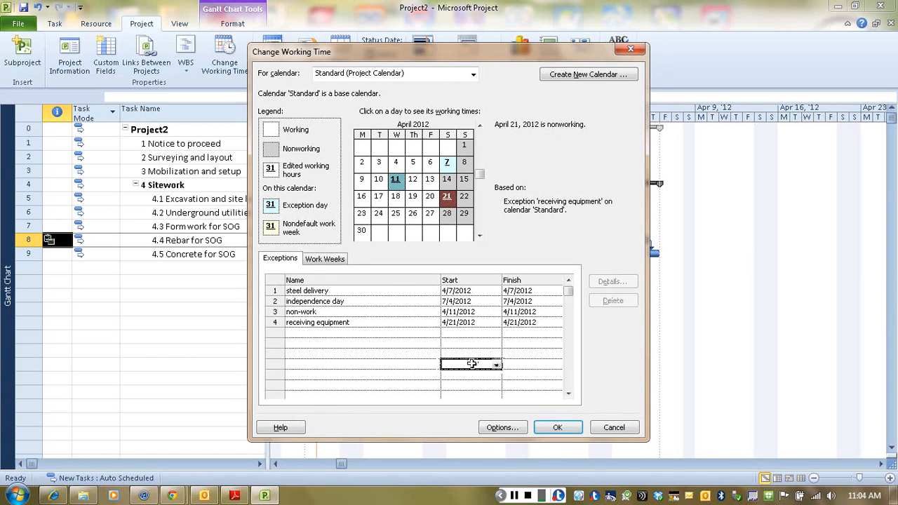
pyautogui.click(419, 218)
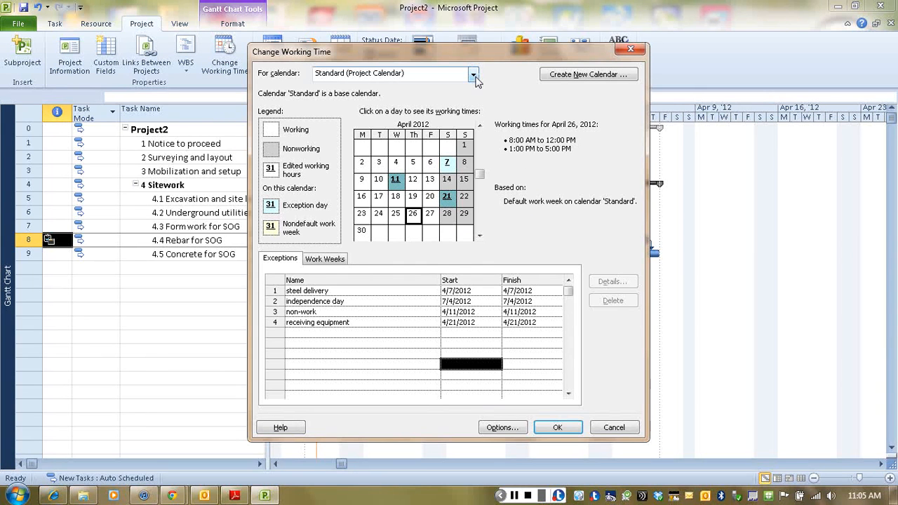
# - Create a base calendar named "6 day" as a copy of Standard, saving the changes made to the Standard calendar
pyautogui.click(558, 75)
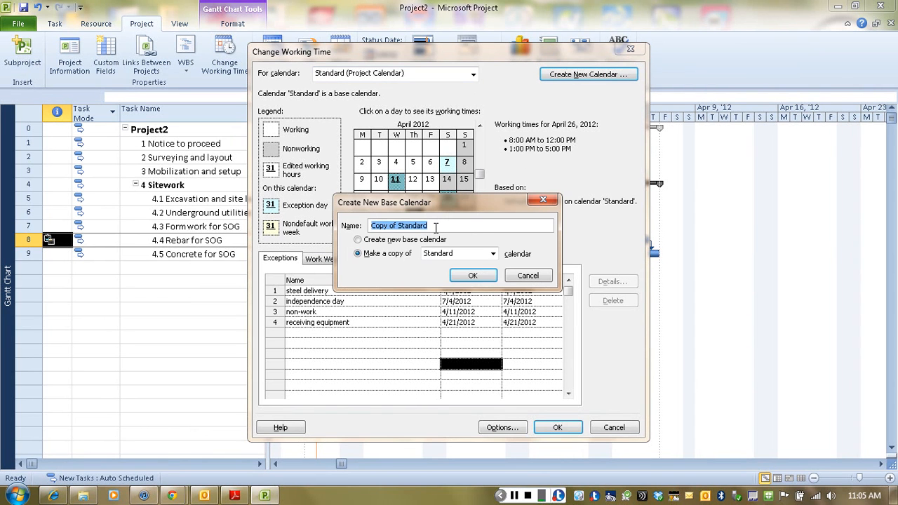
pyautogui.write('6 day')
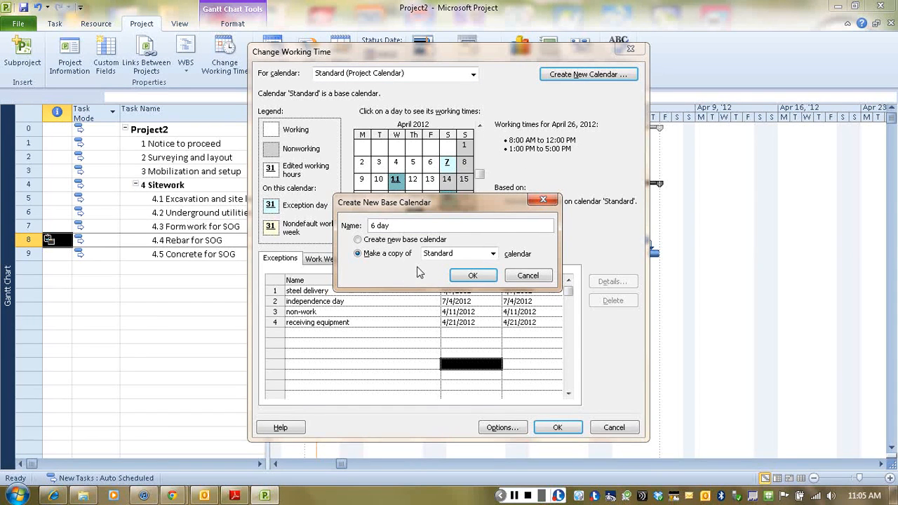
pyautogui.click(470, 276)
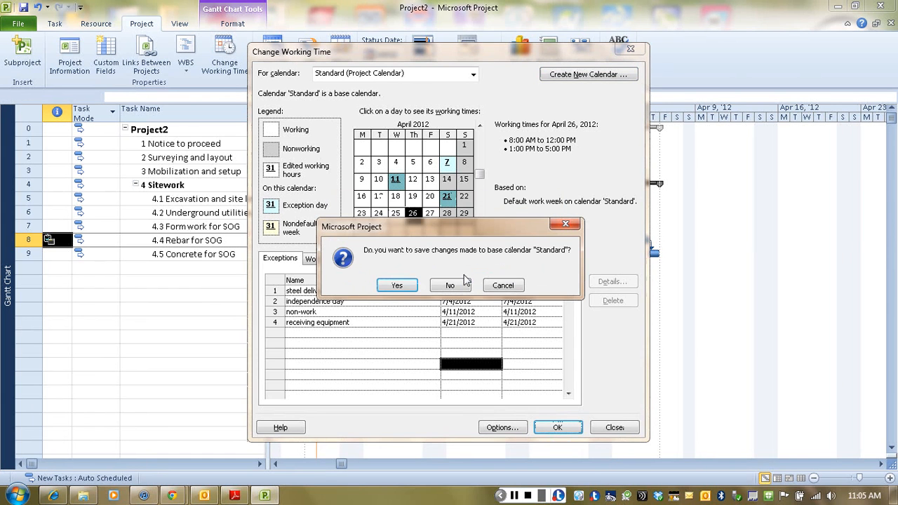
pyautogui.click(397, 287)
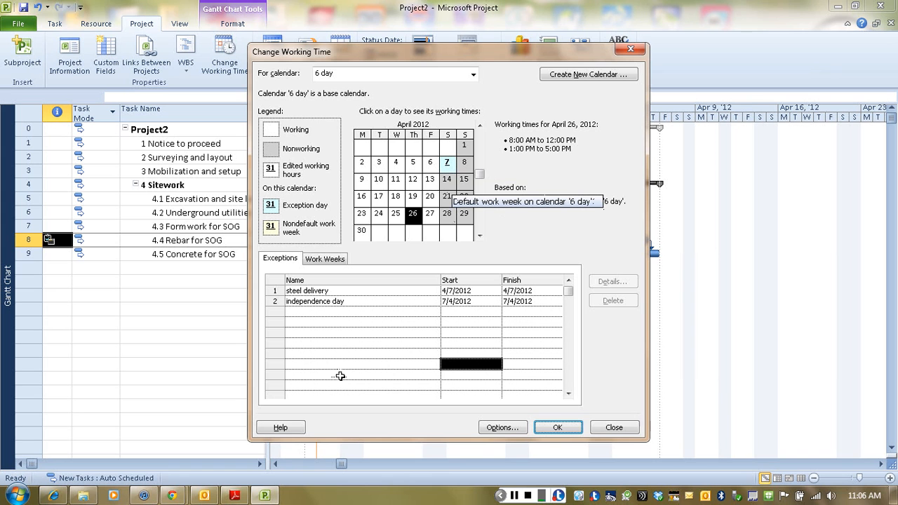
# - Check the 6 day calendar's work weeks and the project's scheduling options for default times and hours
pyautogui.click(325, 260)
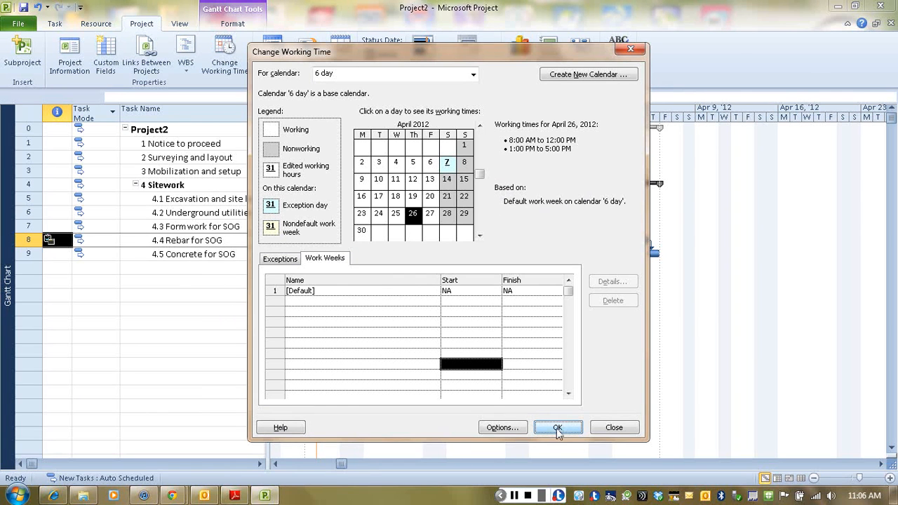
pyautogui.click(497, 429)
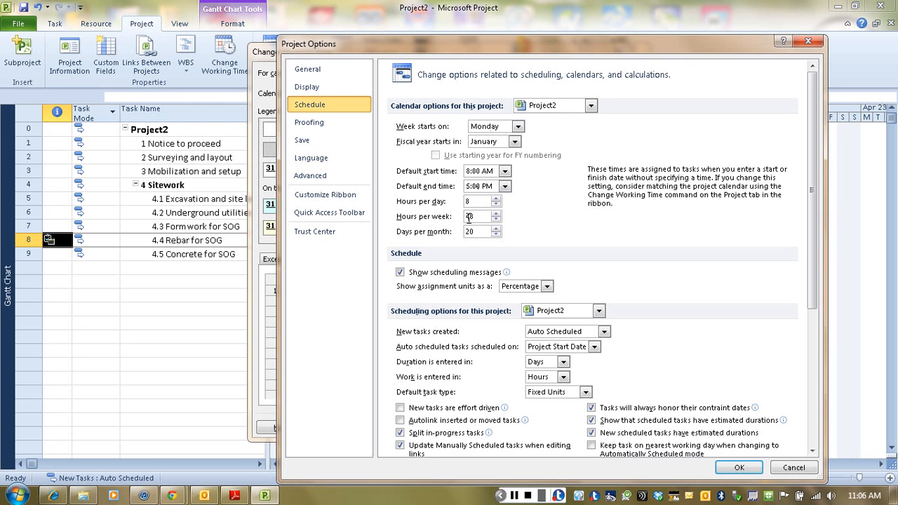
pyautogui.click(738, 467)
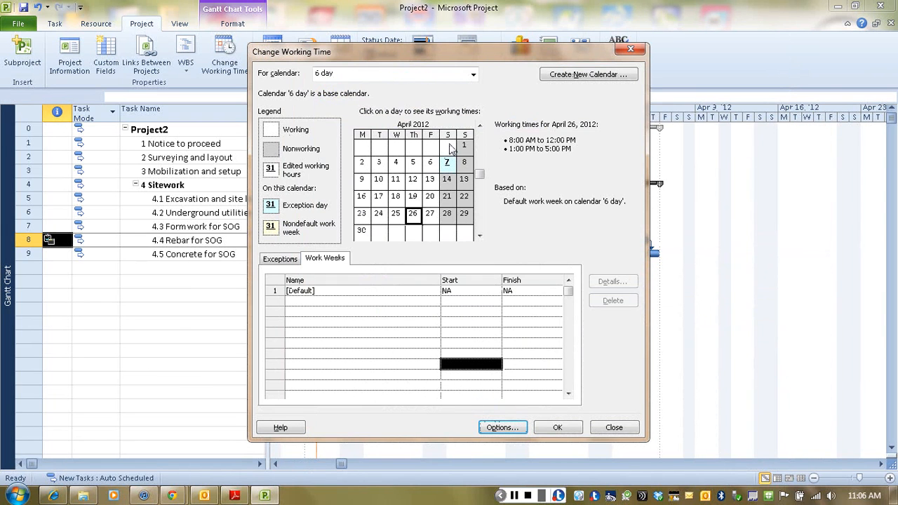
# - Give Saturday specific working times starting at 8:00 AM in the 6 day calendar's default work week
pyautogui.click(448, 181)
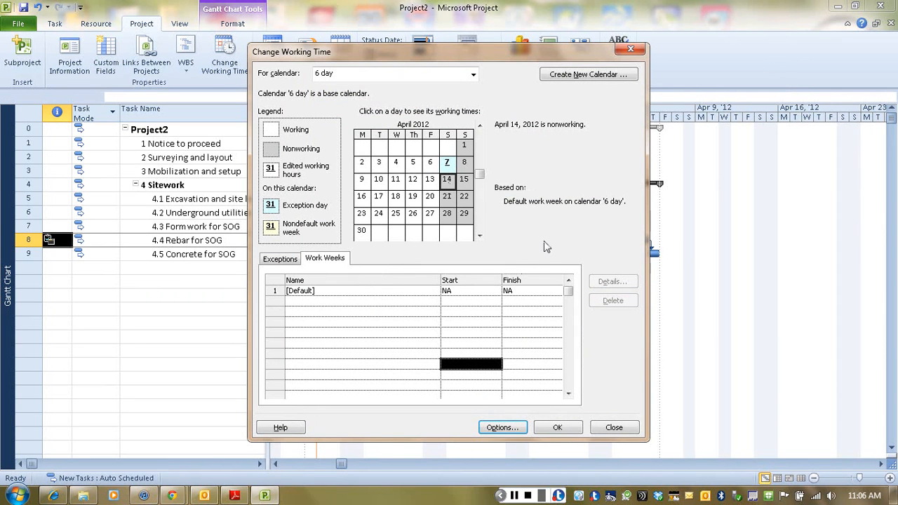
pyautogui.click(298, 294)
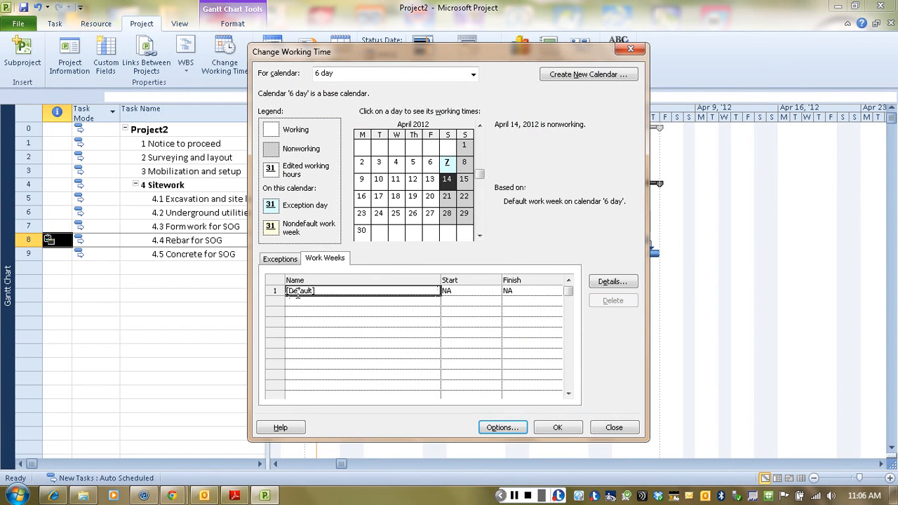
pyautogui.click(612, 282)
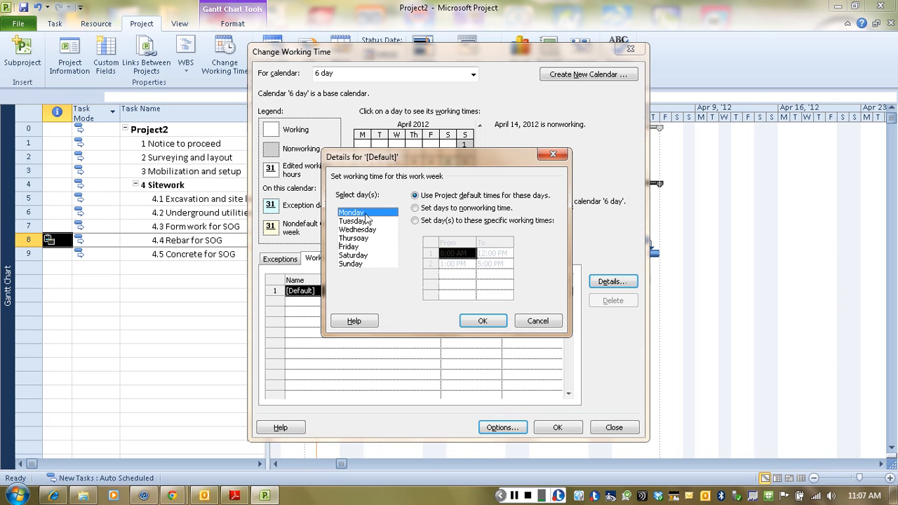
pyautogui.click(356, 257)
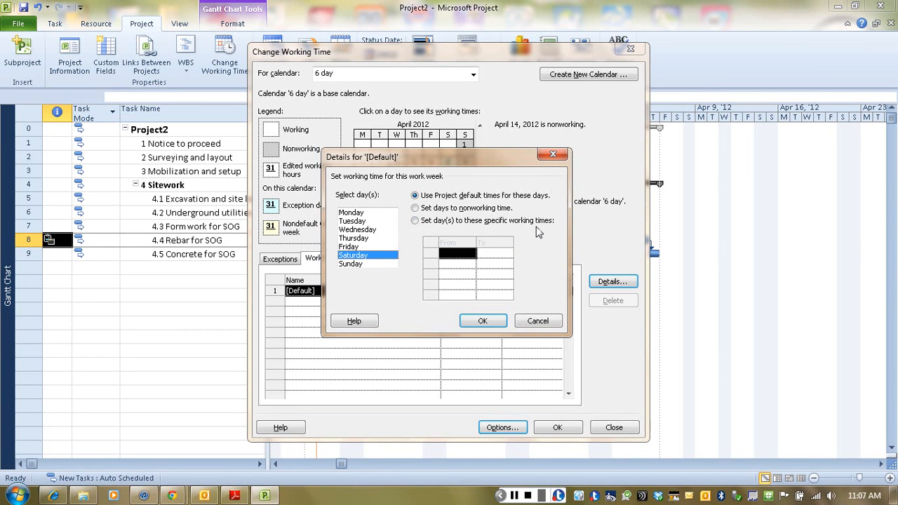
pyautogui.click(415, 221)
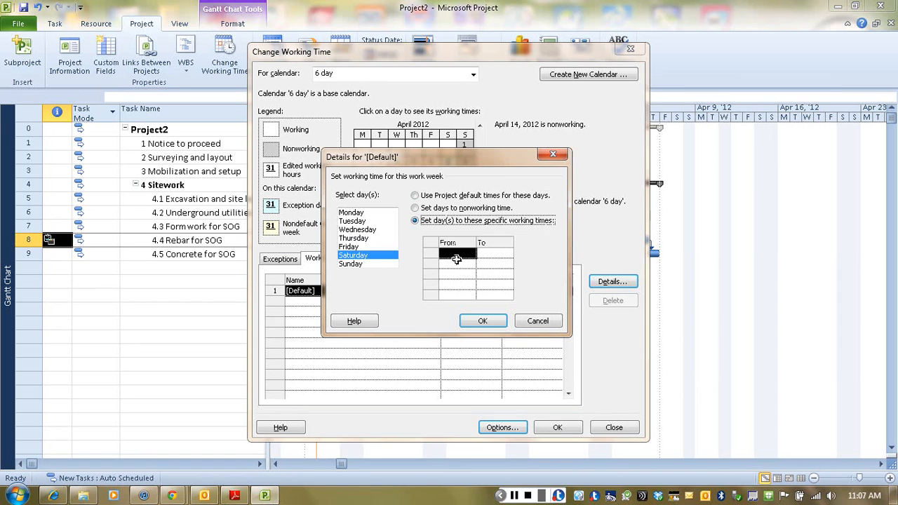
pyautogui.click(457, 255)
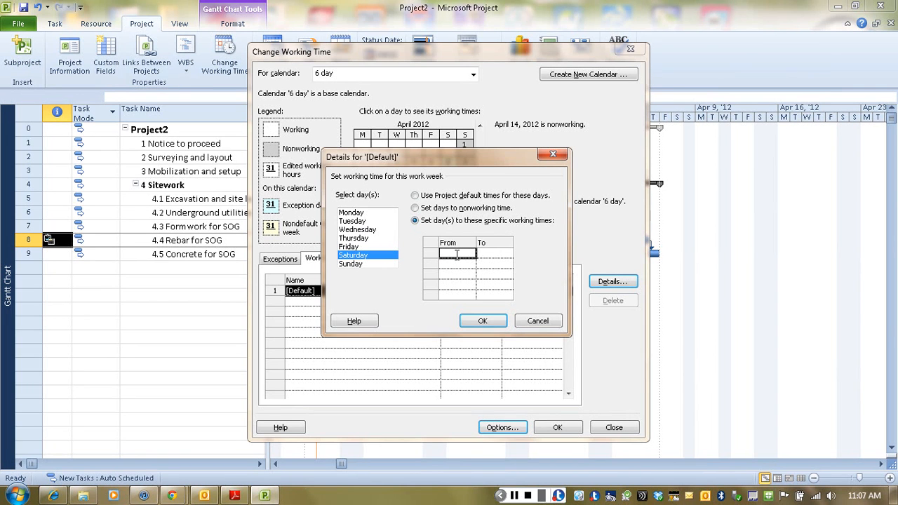
pyautogui.write('8:00 am')
pyautogui.click(493, 254)
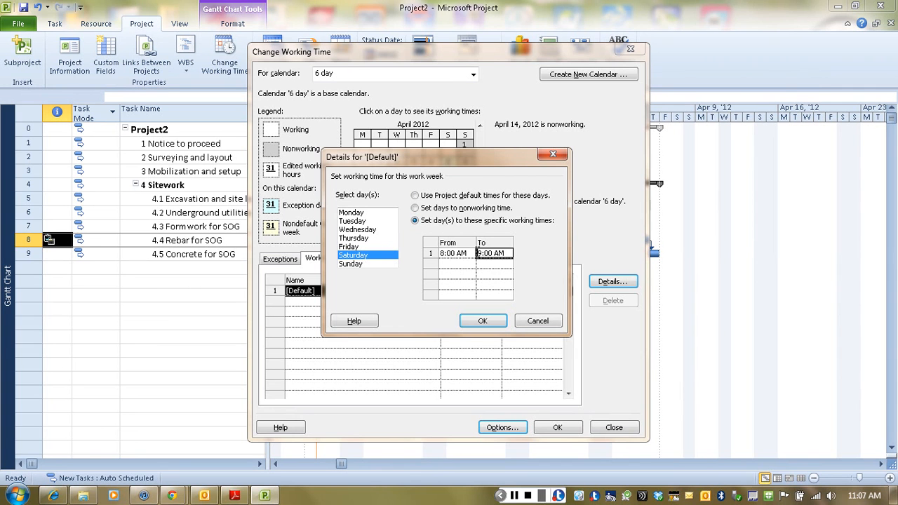
pyautogui.moveTo(475, 253); pyautogui.dragTo(478, 250)
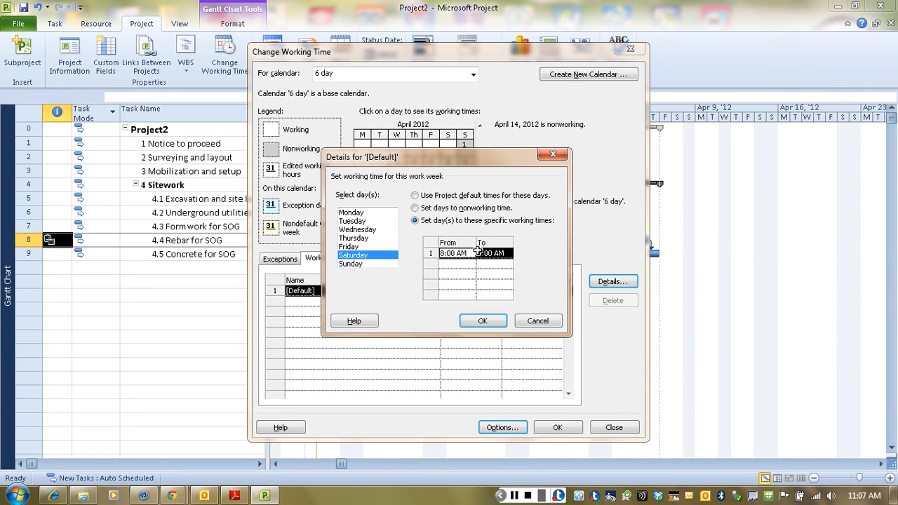
pyautogui.write('12')
pyautogui.write(':00')
pyautogui.press('BackSpace')
pyautogui.press('BackSpace')
pyautogui.press('BackSpace')
pyautogui.press('BackSpace')
pyautogui.press('BackSpace')
pyautogui.write('8:00 am')
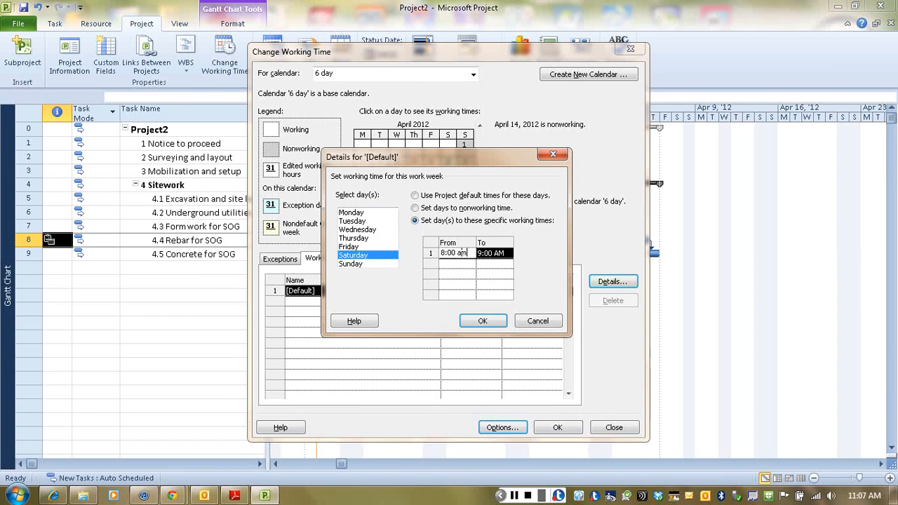
# - Set the end of Saturday's first working period to 12:00 PM
pyautogui.click(493, 251)
pyautogui.click(475, 254)
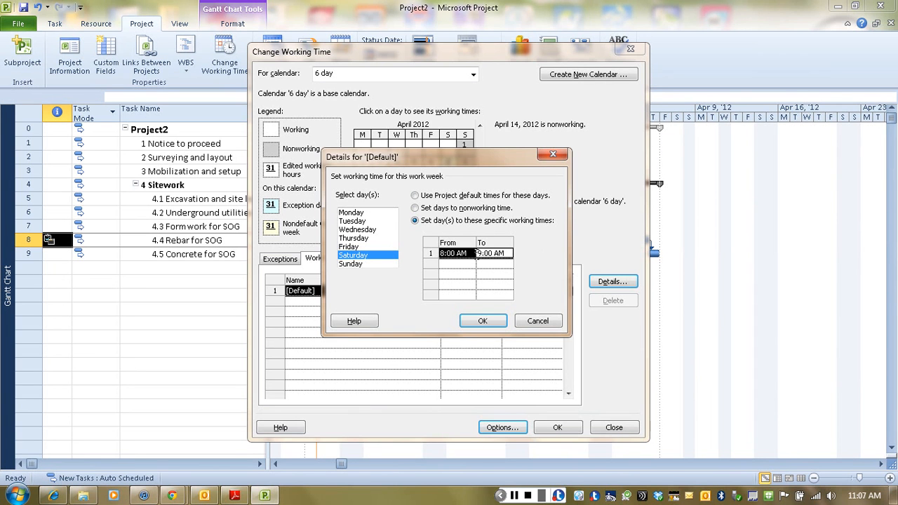
pyautogui.click(493, 252)
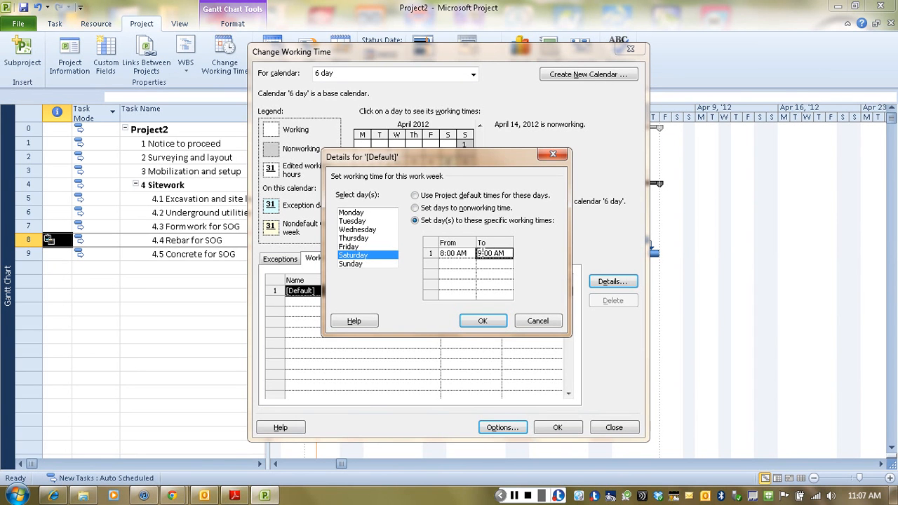
pyautogui.click(482, 252)
pyautogui.press('Delete')
pyautogui.write('12')
pyautogui.doubleClick(504, 253)
pyautogui.write('PM')
pyautogui.click(464, 265)
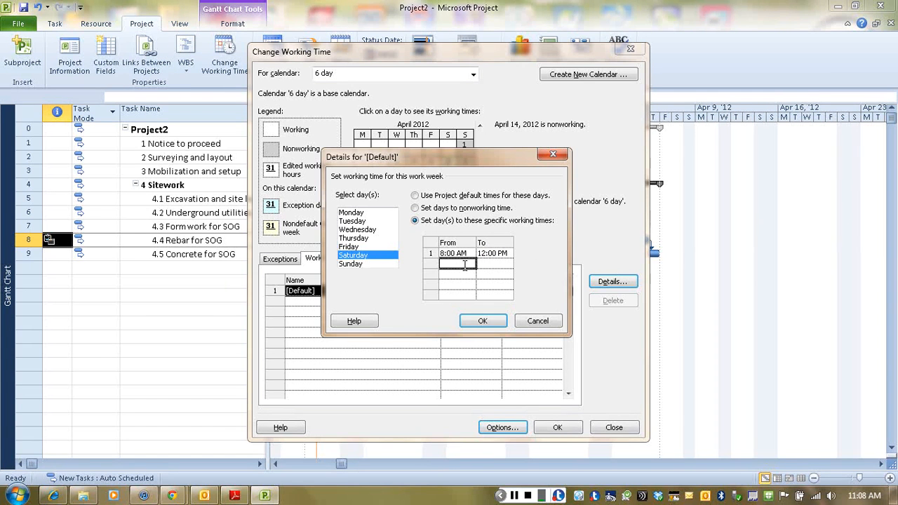
# - Add a second Saturday working period from 1:00 PM to 5:00 PM and save the 6 day calendar
pyautogui.write('1')
pyautogui.write('0 pm')
pyautogui.click(488, 265)
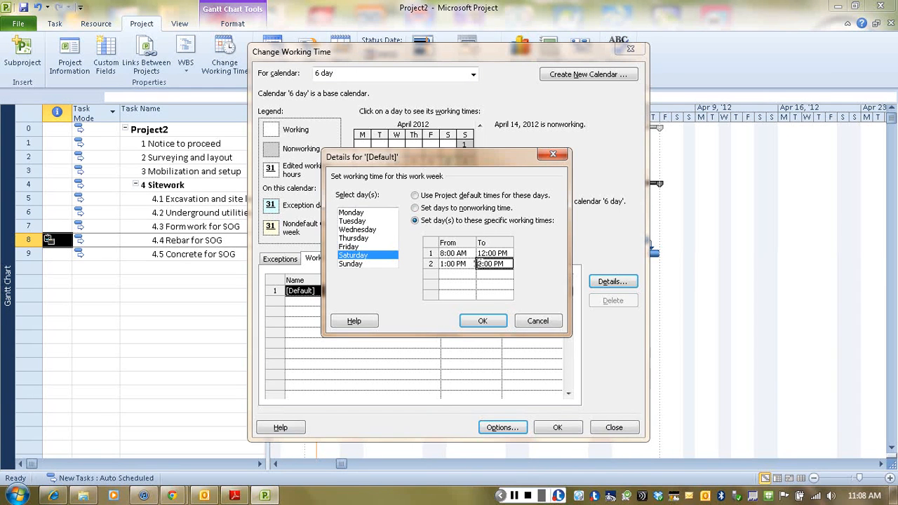
pyautogui.click(482, 264)
pyautogui.moveTo(483, 264); pyautogui.dragTo(474, 272)
pyautogui.write('5')
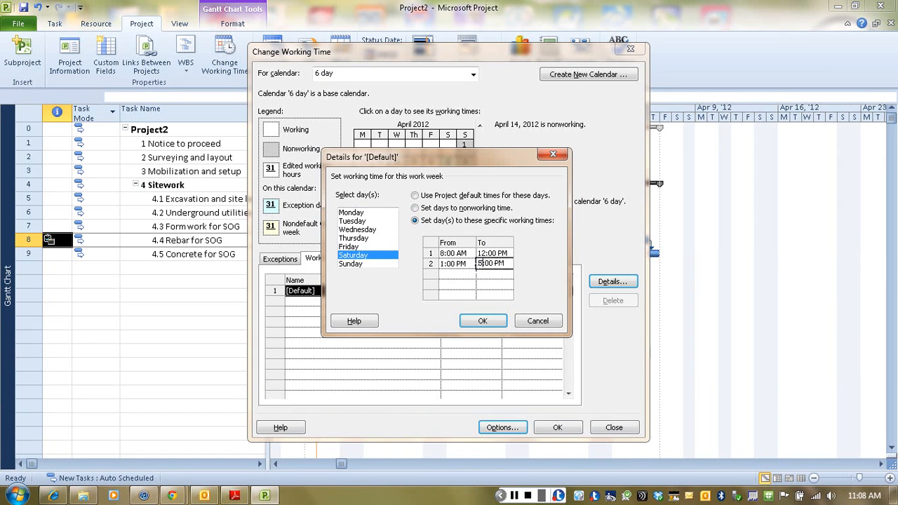
pyautogui.click(484, 321)
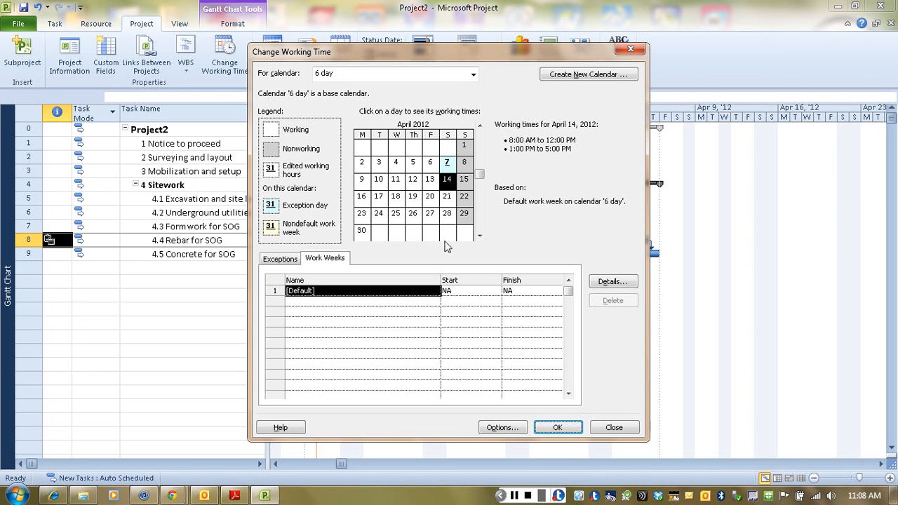
pyautogui.click(557, 428)
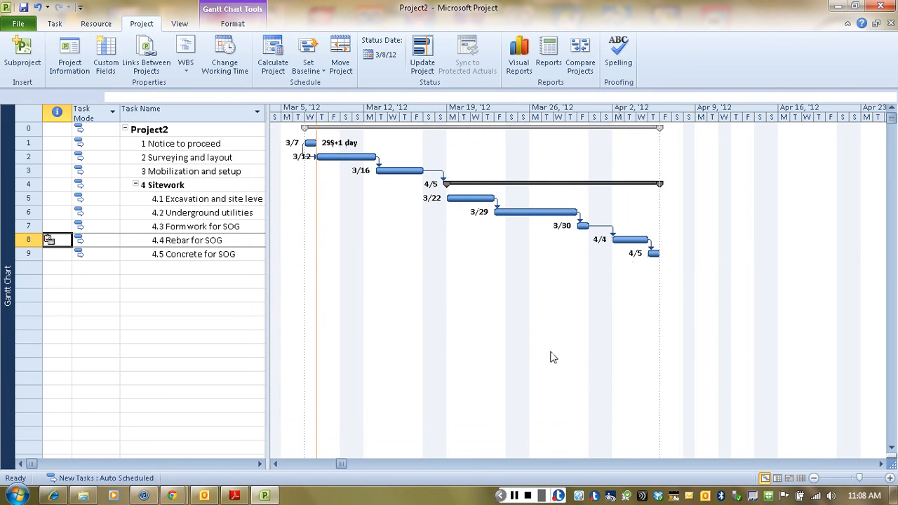
# - Assign the 6 day calendar to the Excavation and site leveling task
pyautogui.click(55, 23)
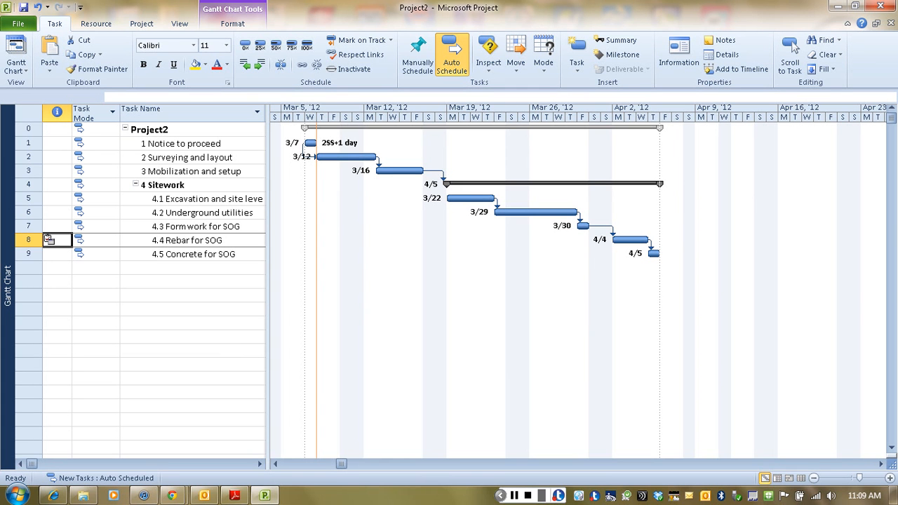
pyautogui.click(172, 199)
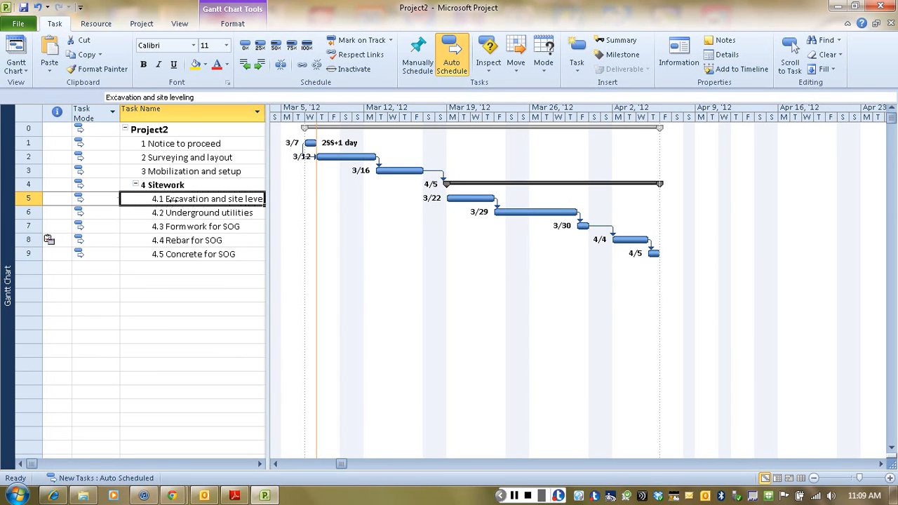
pyautogui.click(679, 48)
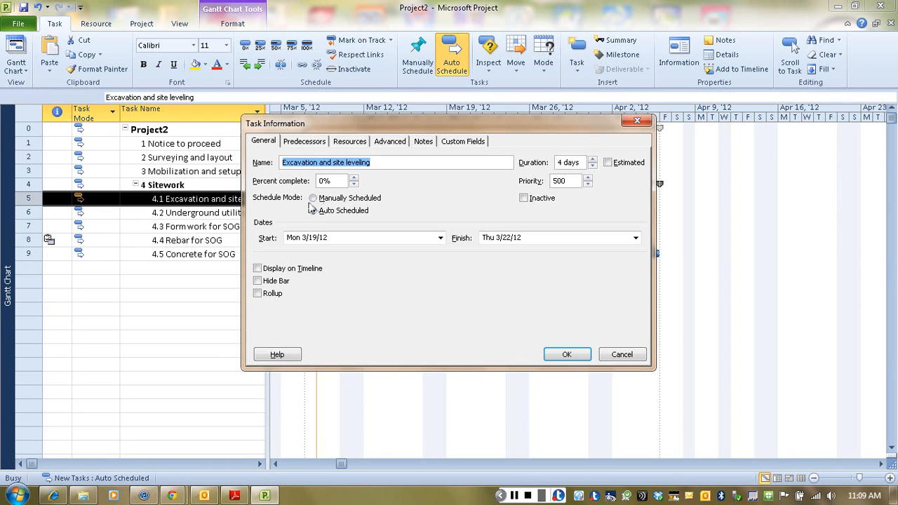
pyautogui.click(389, 141)
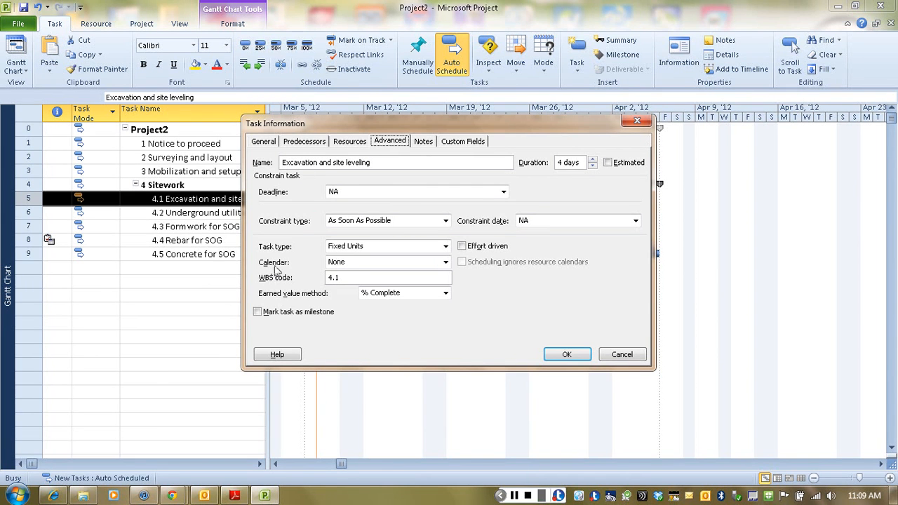
pyautogui.click(445, 263)
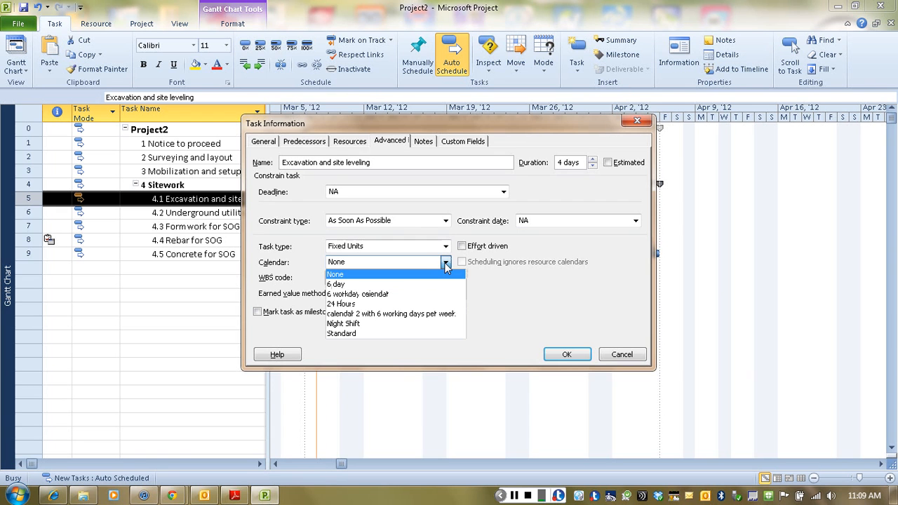
pyautogui.click(394, 286)
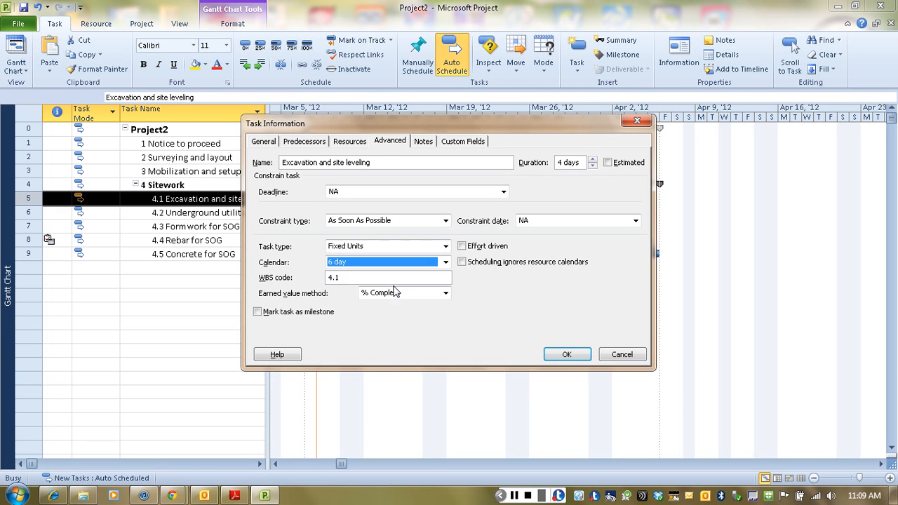
pyautogui.click(567, 354)
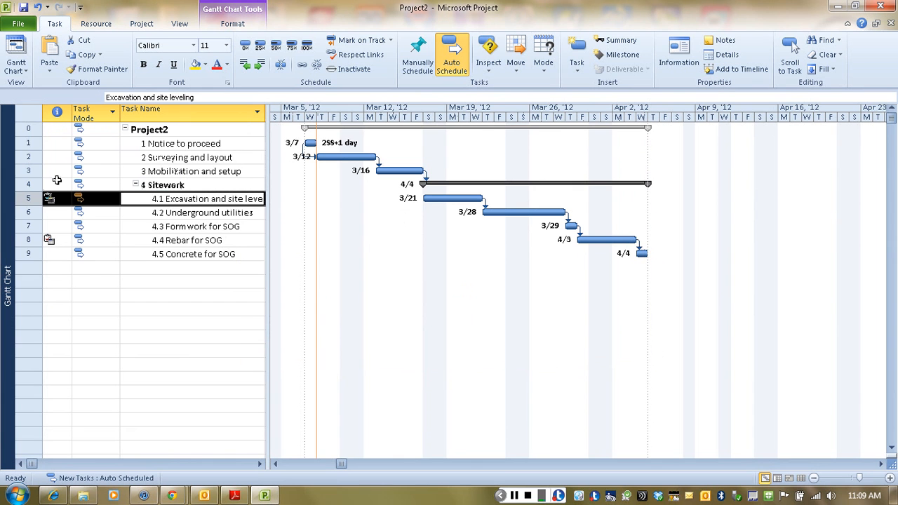
pyautogui.moveTo(55, 198)
pyautogui.click(147, 249)
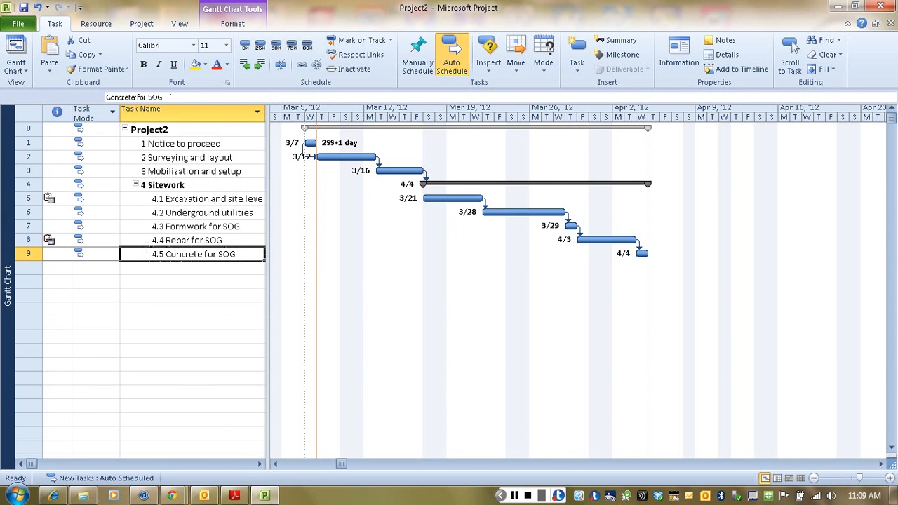